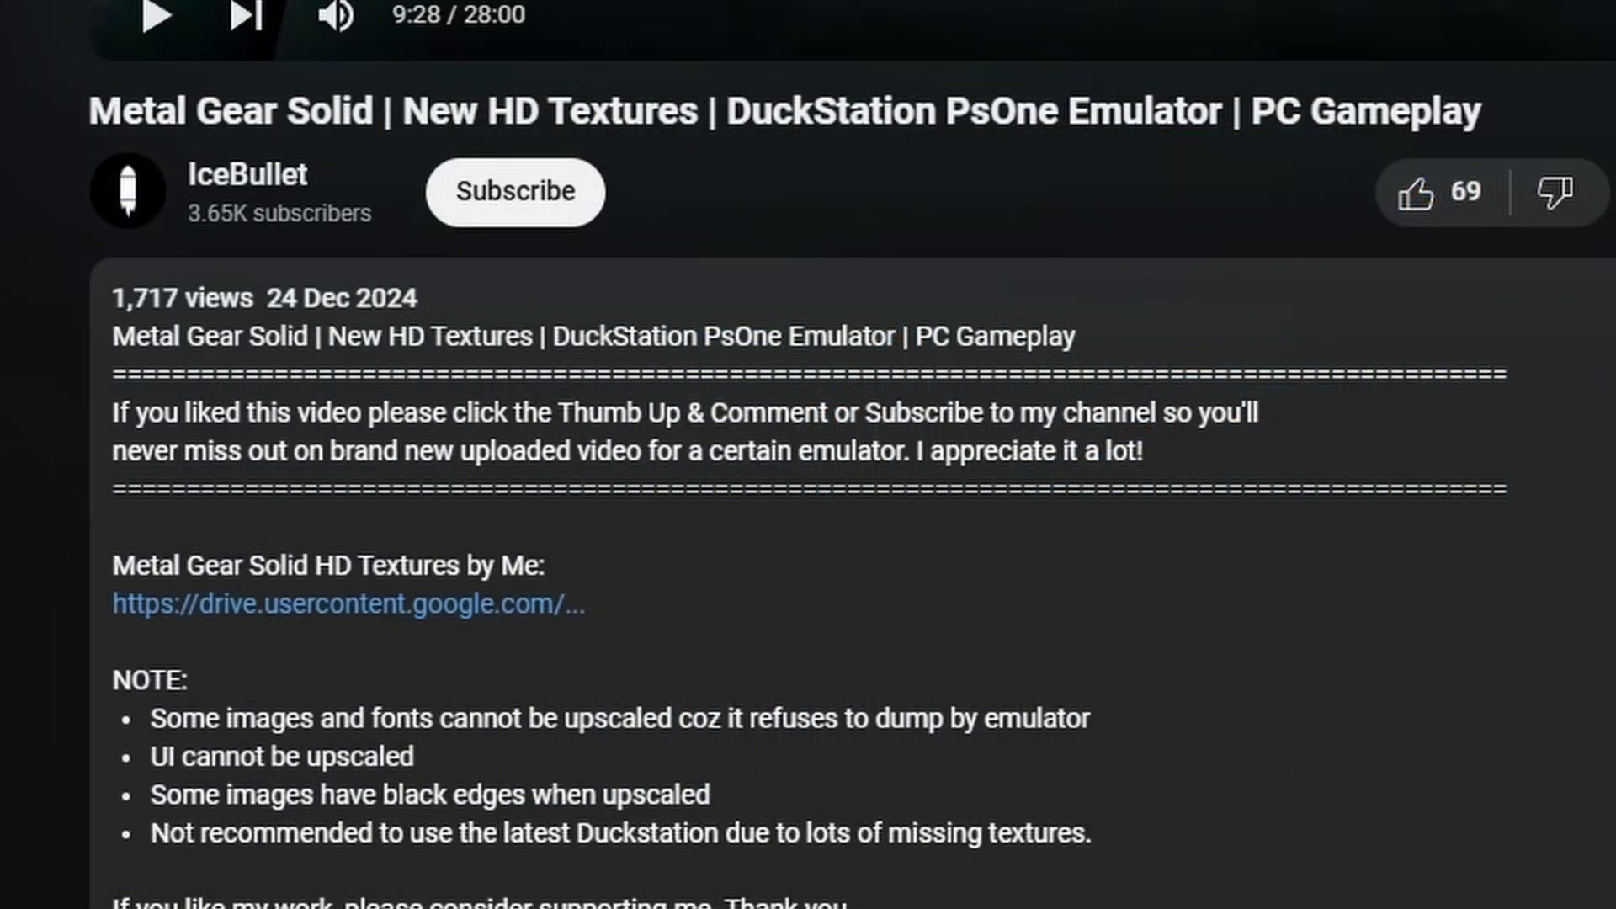
drag(617, 618, 115, 572)
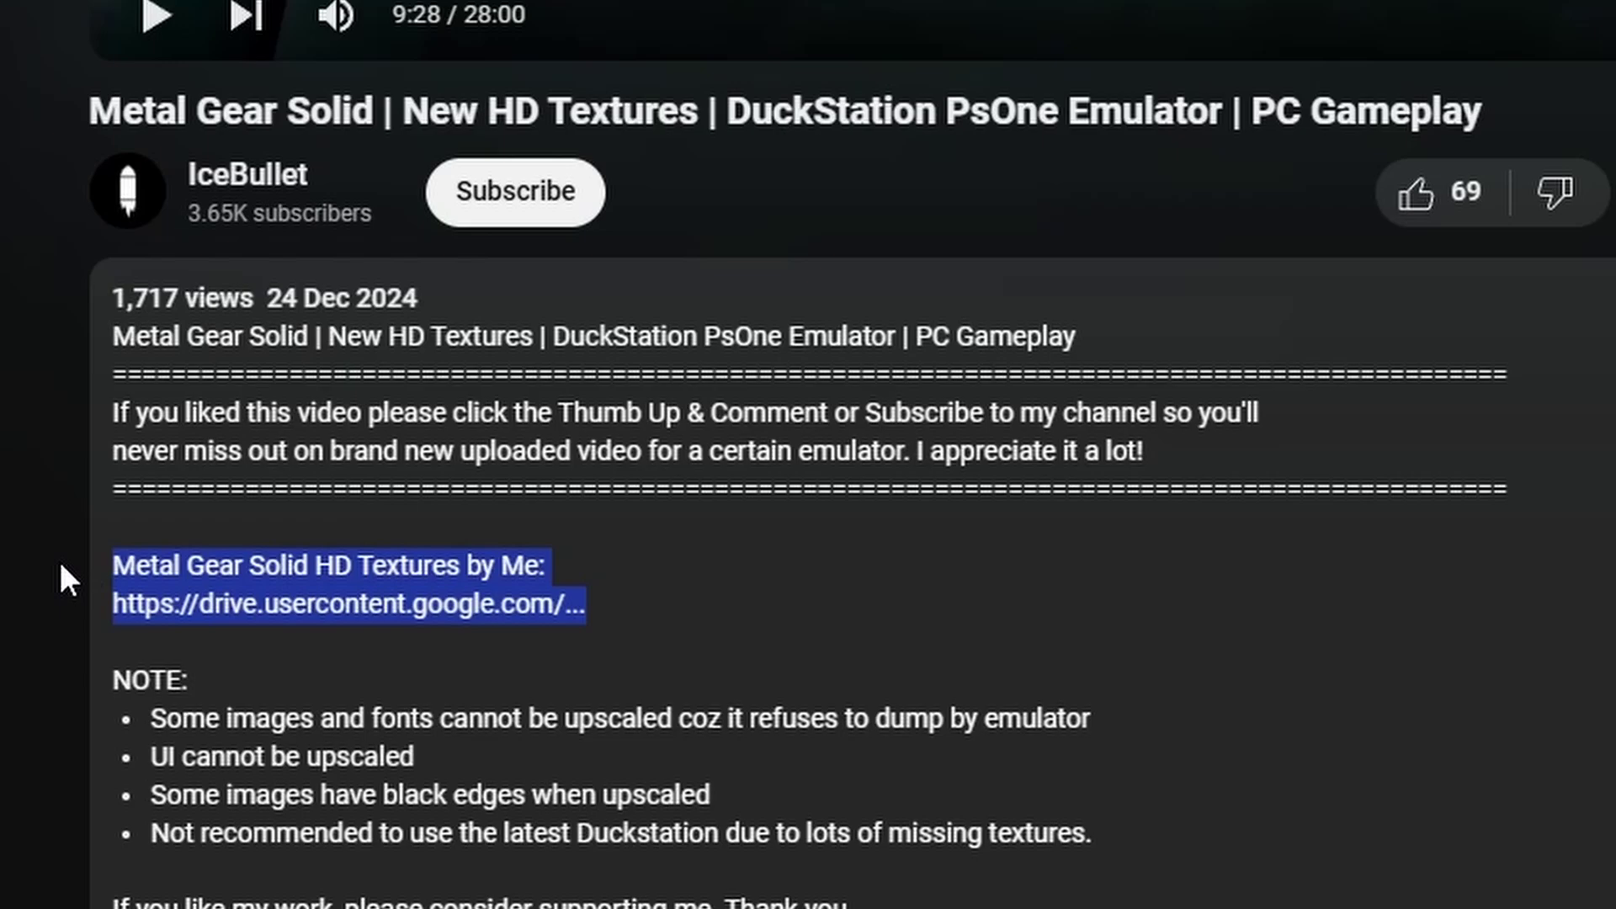
click(837, 657)
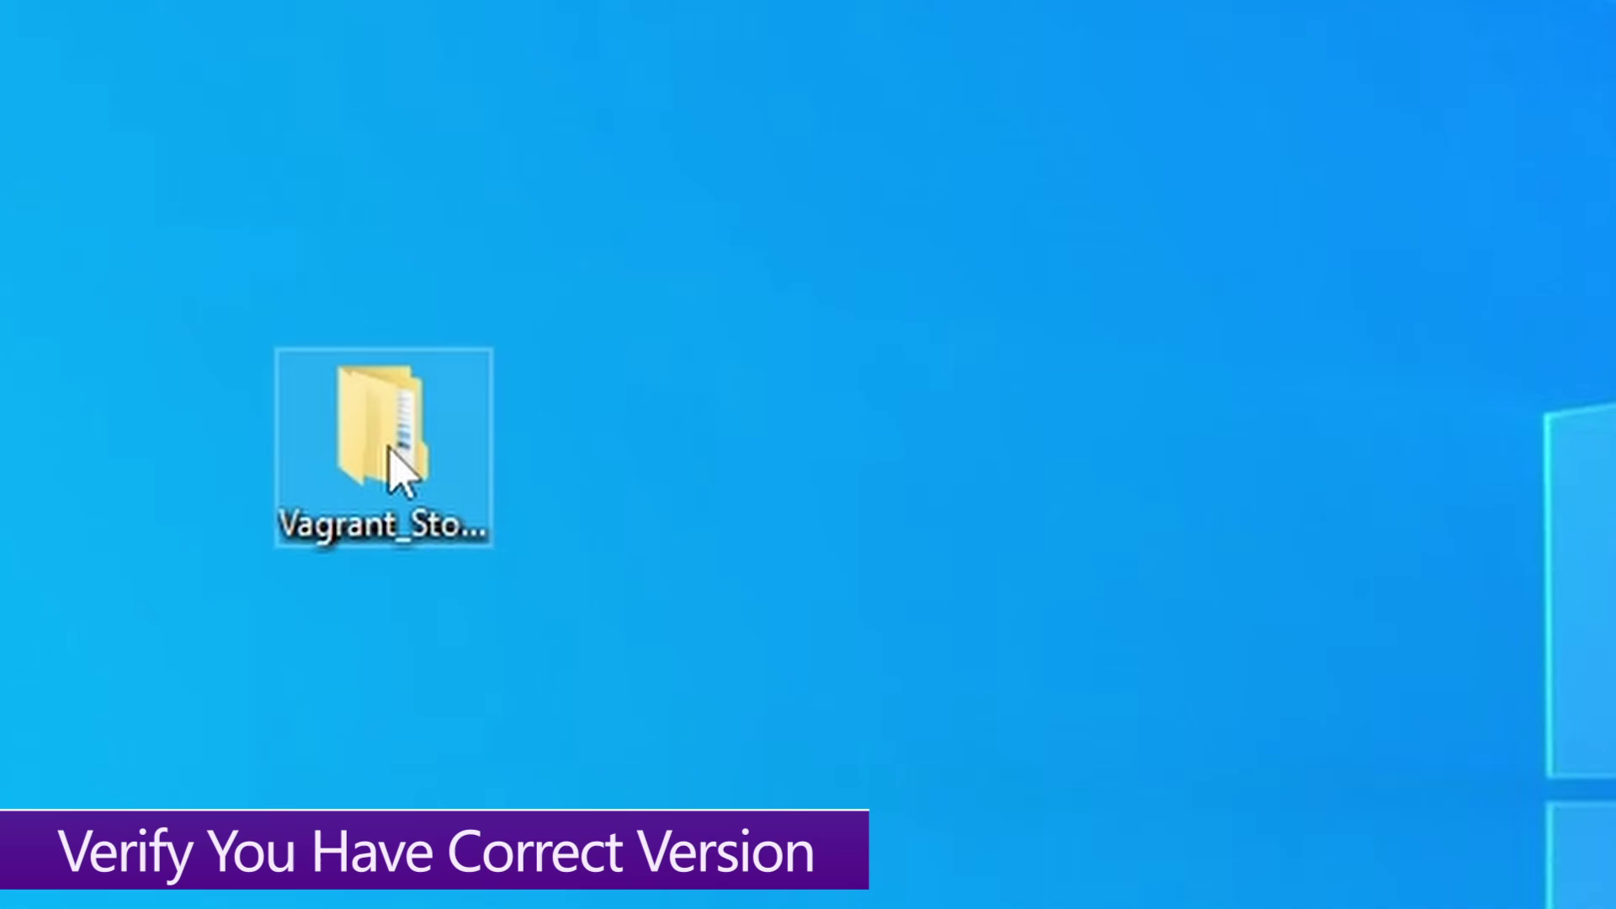
Step: Open the Vagrant Story texture pack folder on the desktop to check its serial-numbered subfolder
click(432, 527)
double_click(396, 462)
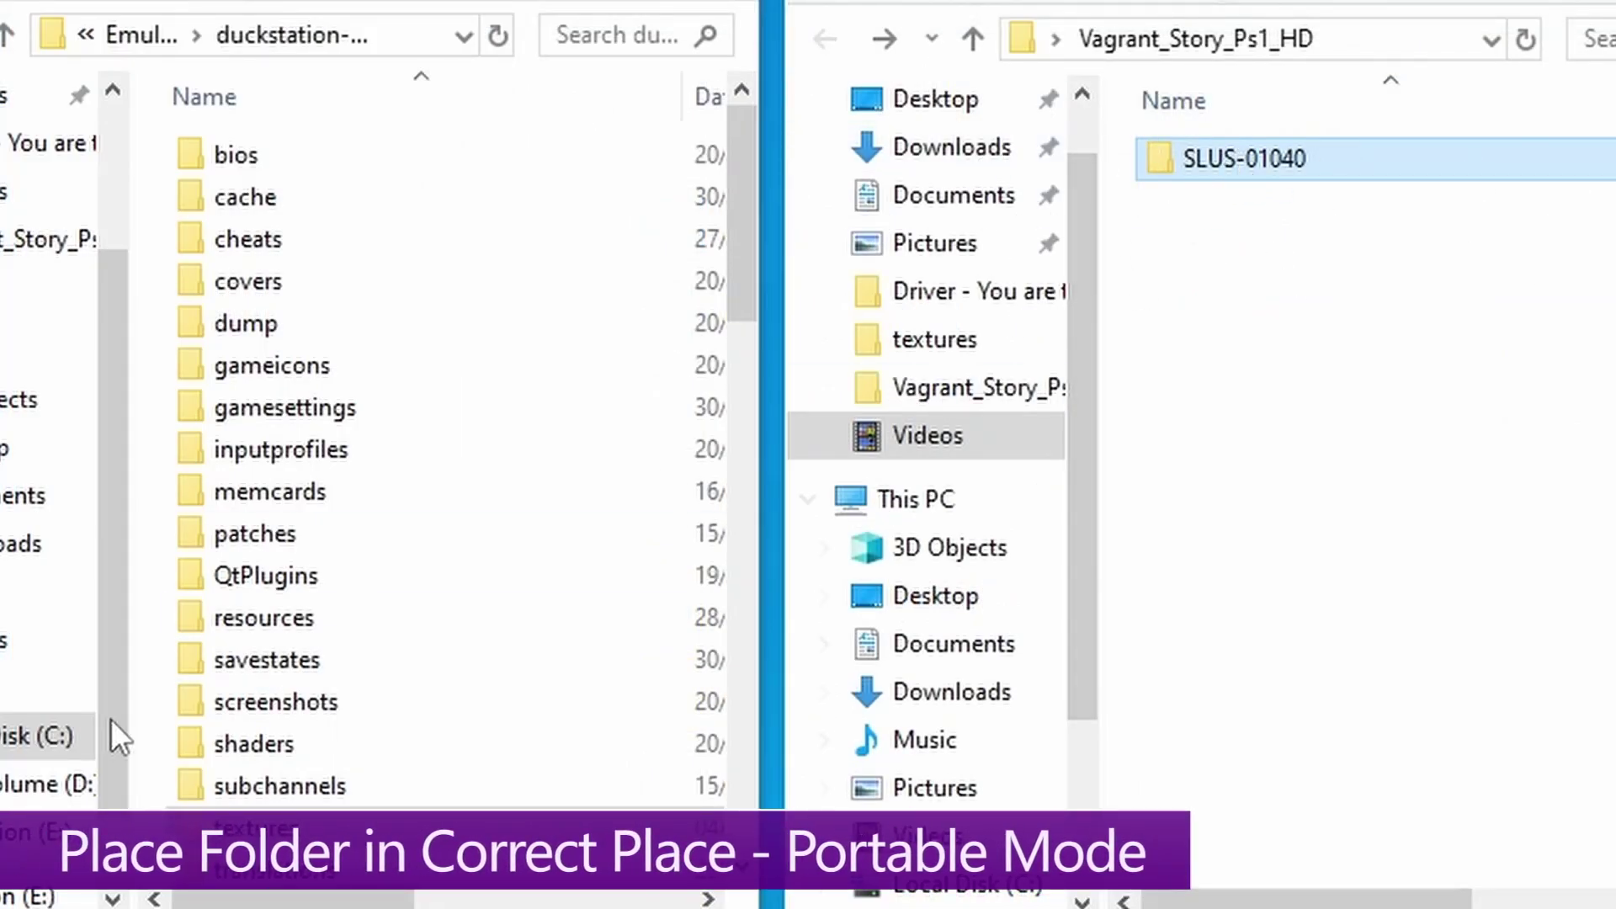
Step: Examine the DuckStation installation folder for the textures subfolder and the portable.txt file
click(256, 827)
scroll(314, 704, down, 2)
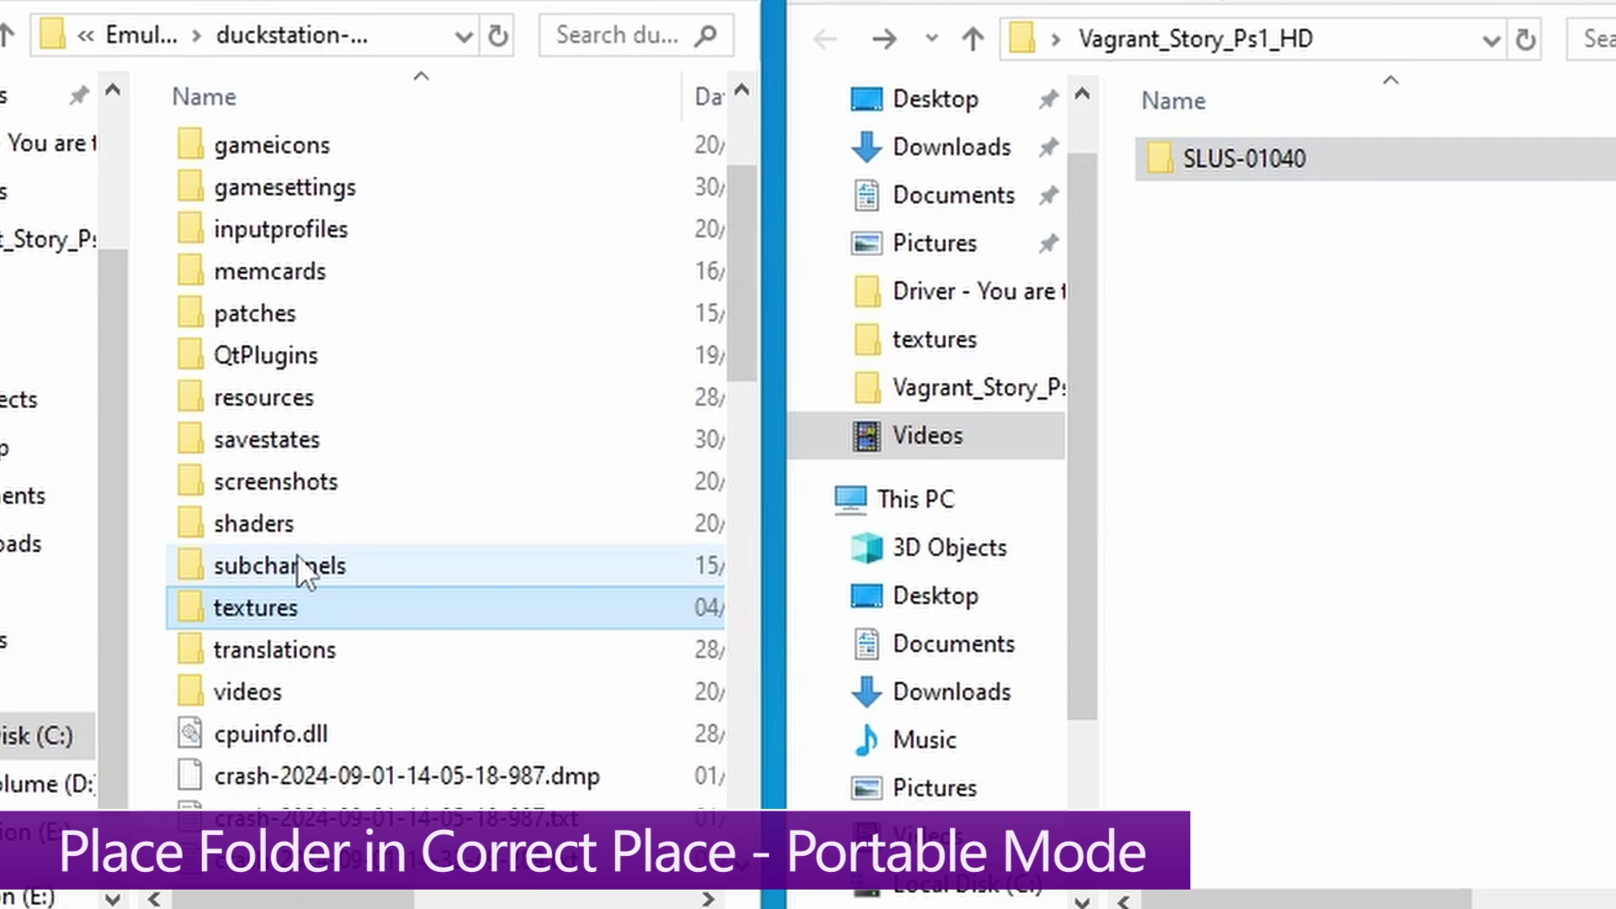
scroll(310, 568, down, 1)
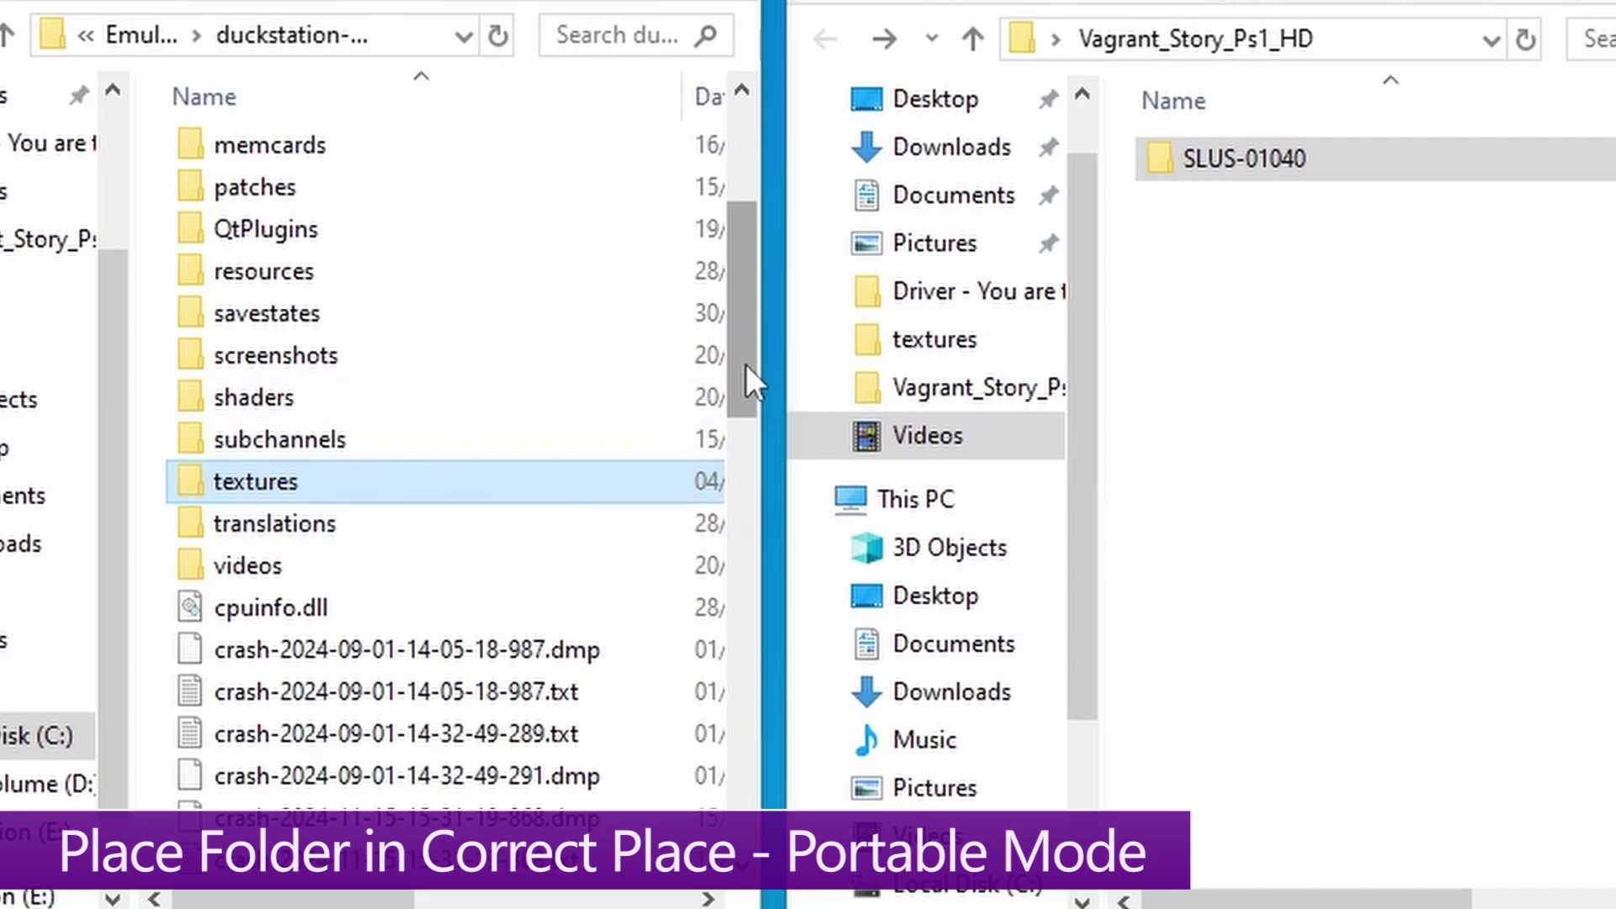
drag(746, 364, 734, 266)
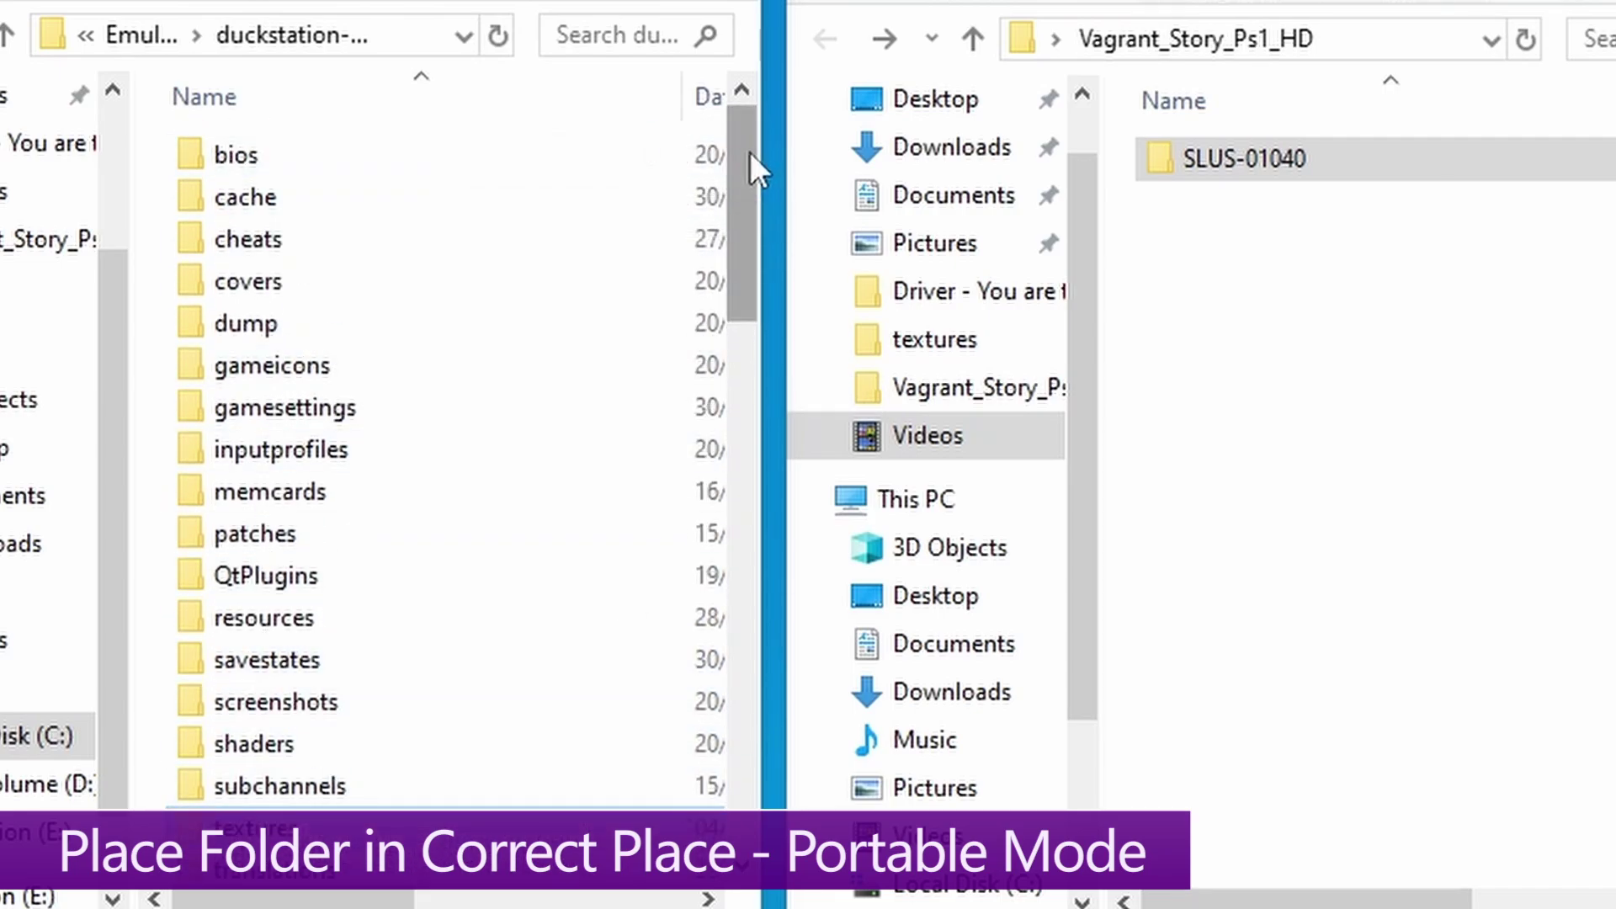
drag(750, 151, 736, 574)
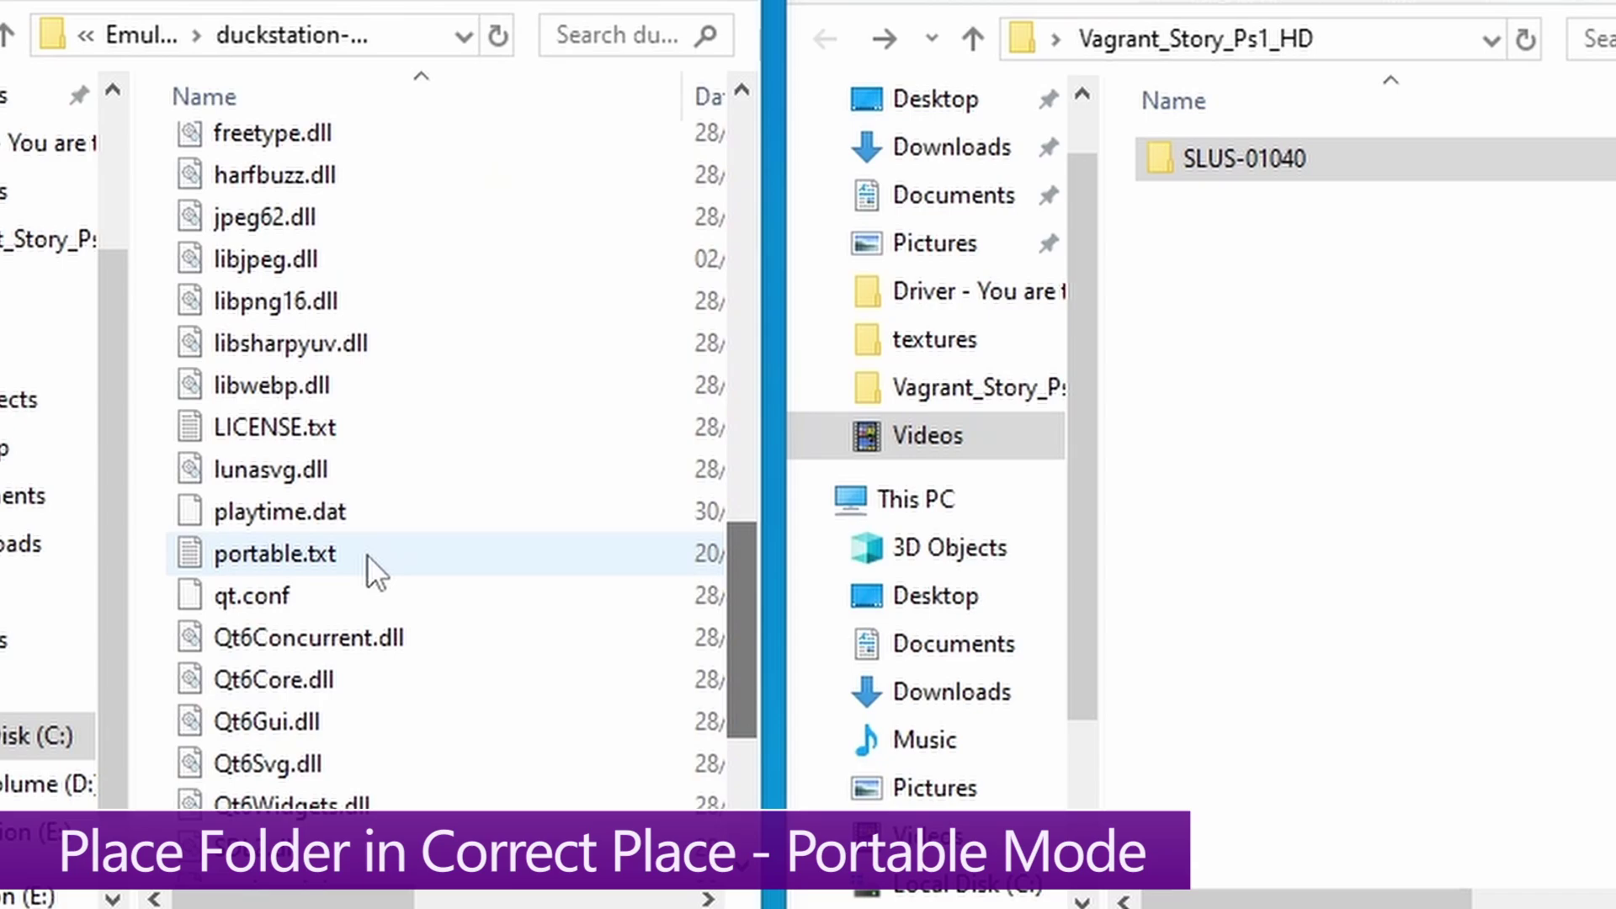
click(367, 554)
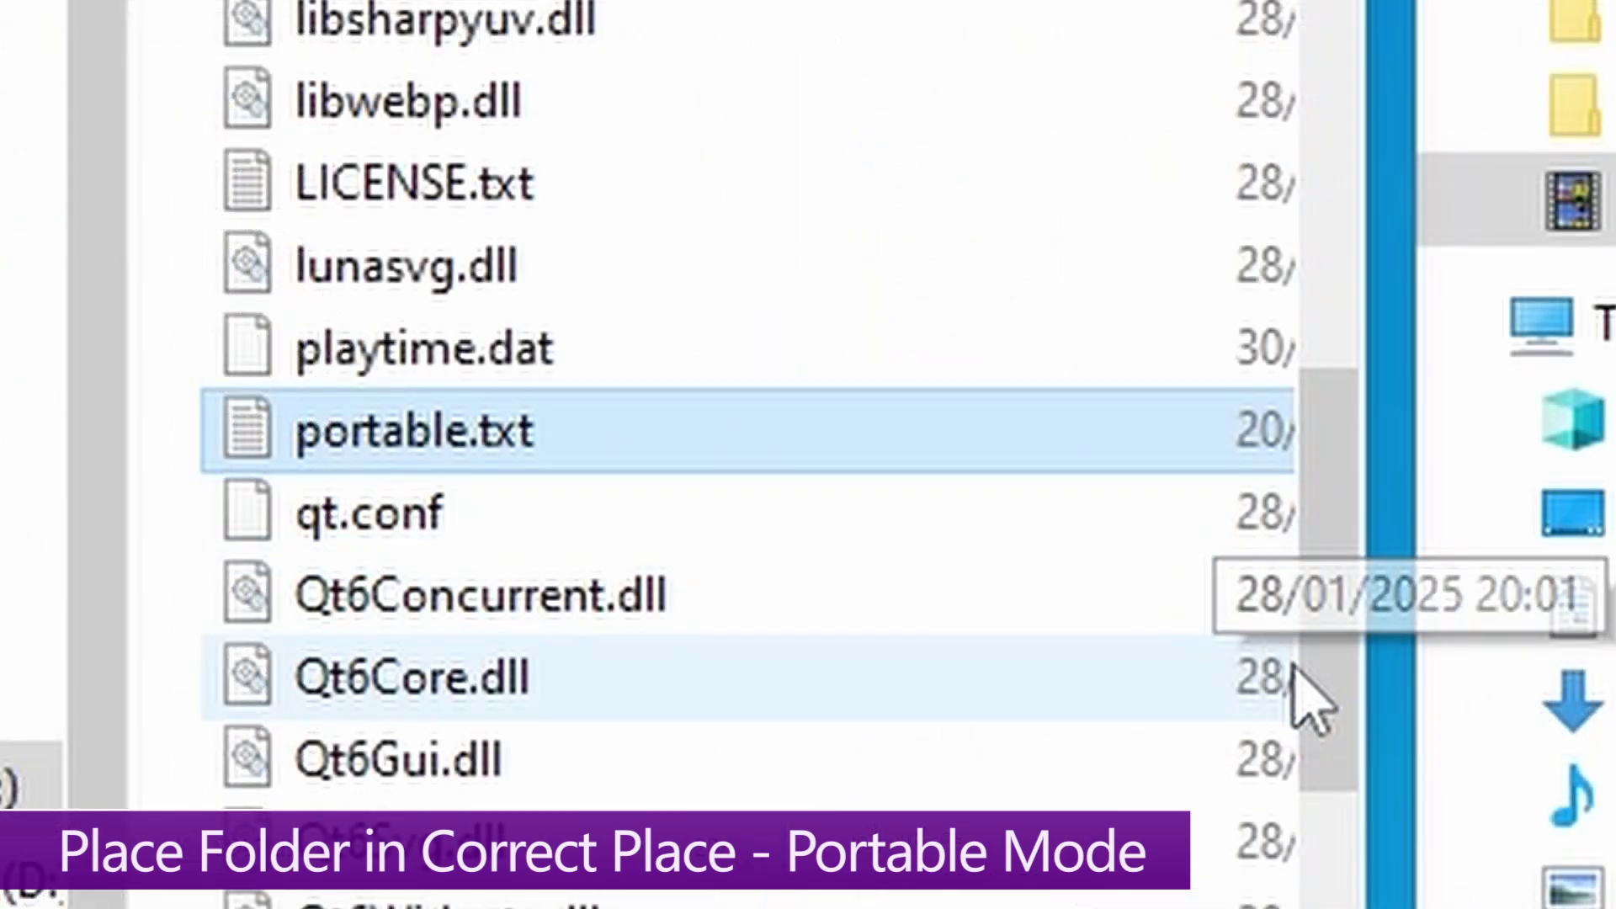
Step: Place the SLUS-01040 folder into the textures folder of the portable DuckStation installation
drag(1296, 669, 1286, 0)
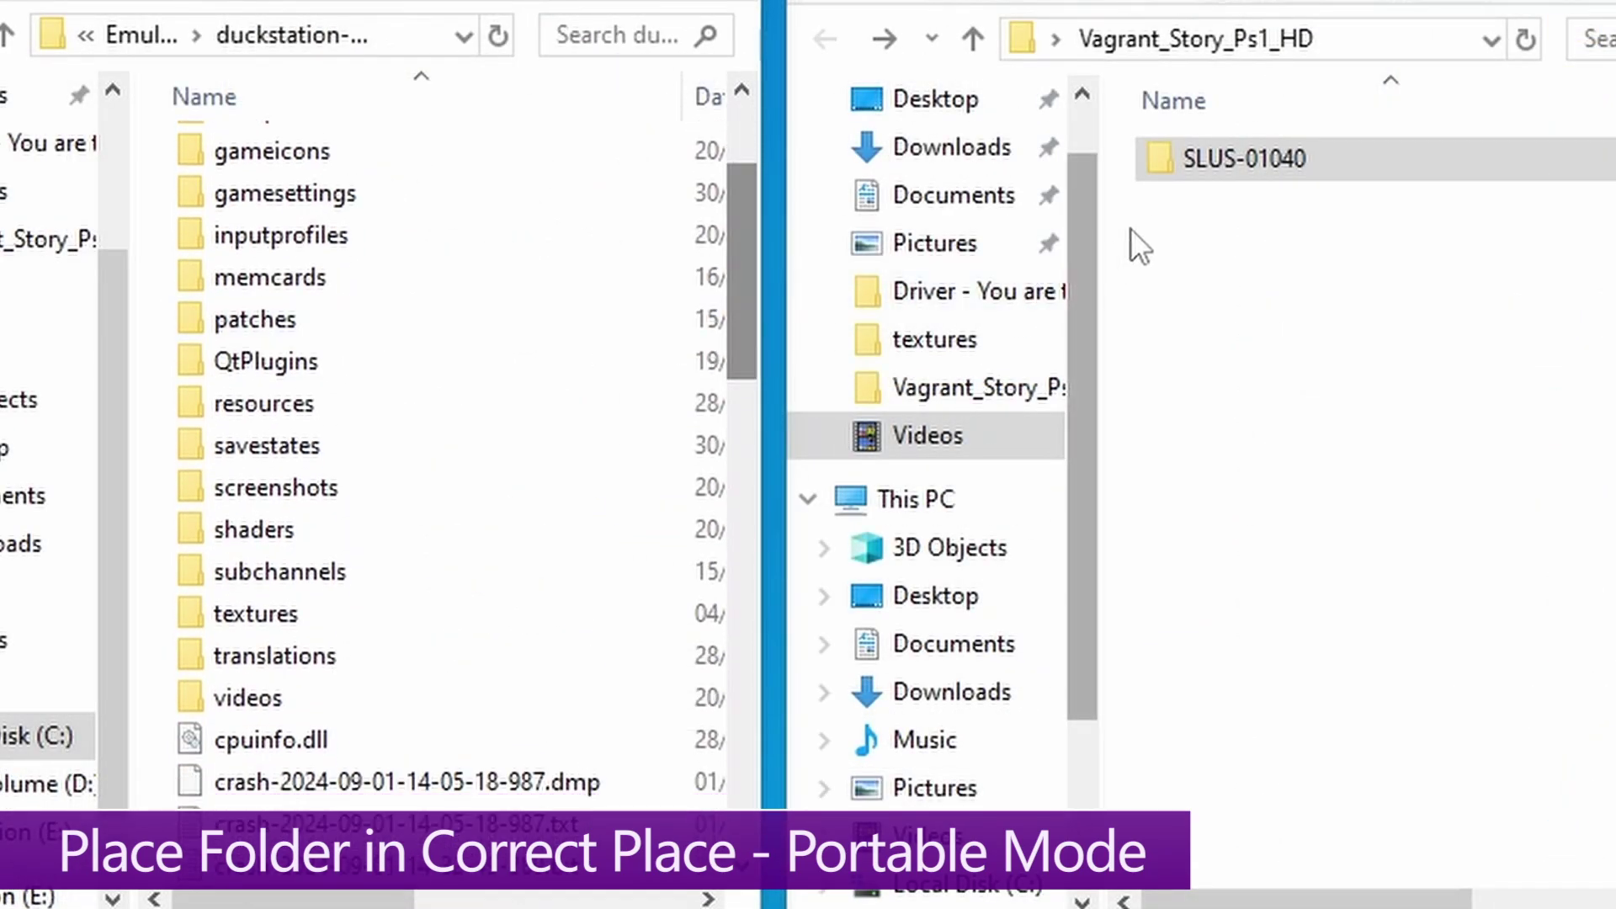
drag(1239, 158, 259, 619)
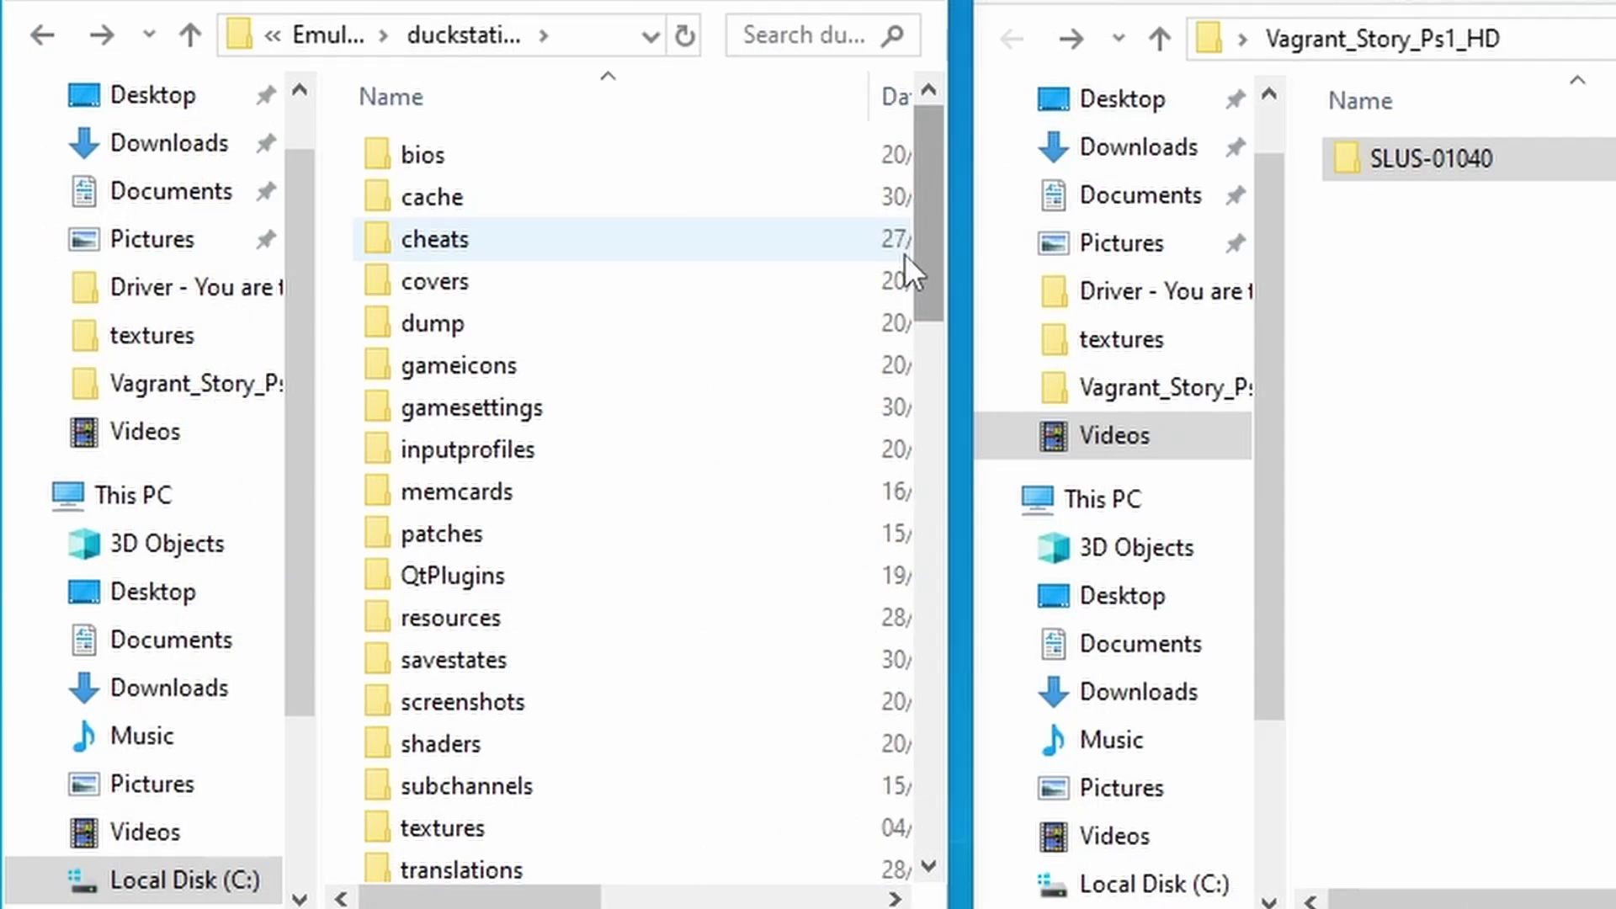
Step: For the non-portable setup, place the SLUS-01040 folder into the textures folder inside Documents\DuckStation
drag(929, 221, 911, 76)
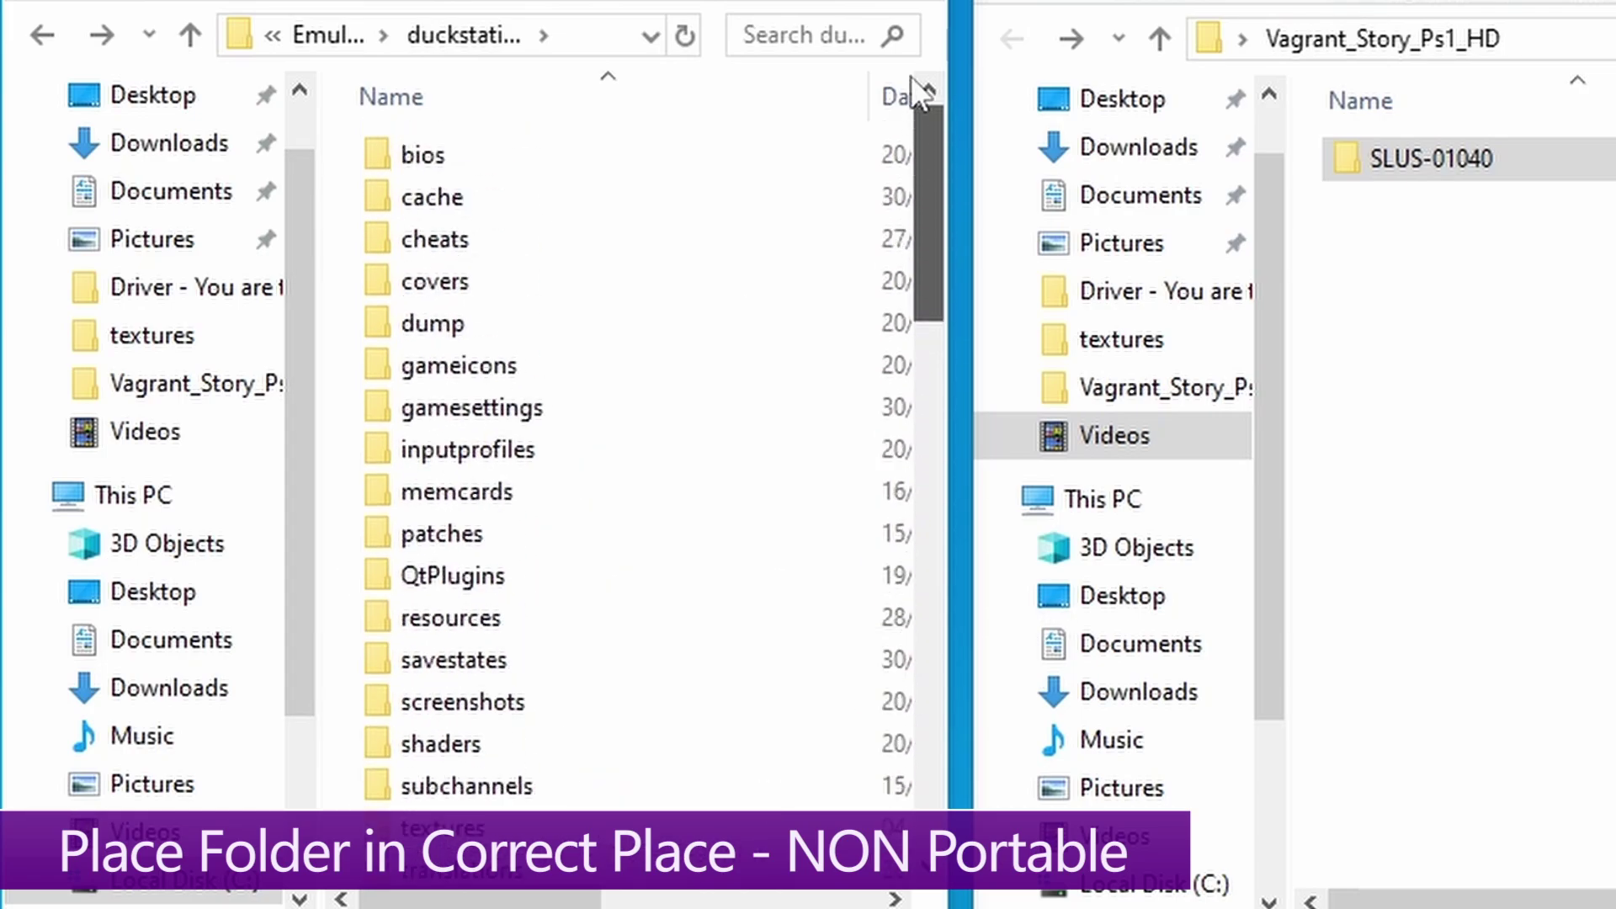
click(154, 206)
click(429, 244)
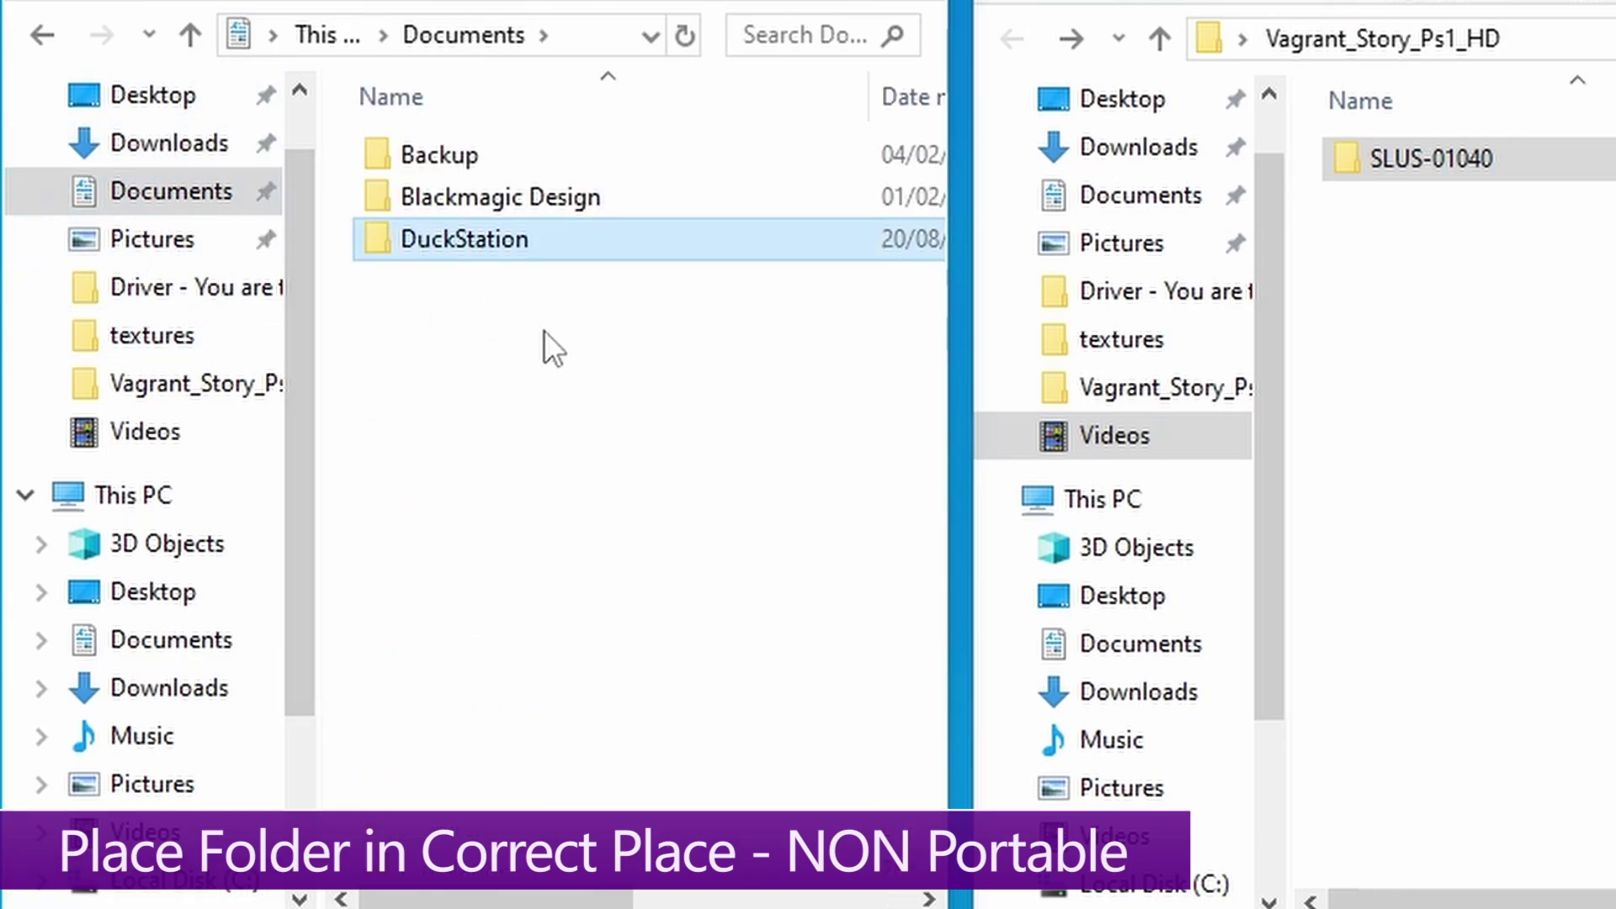
double_click(456, 245)
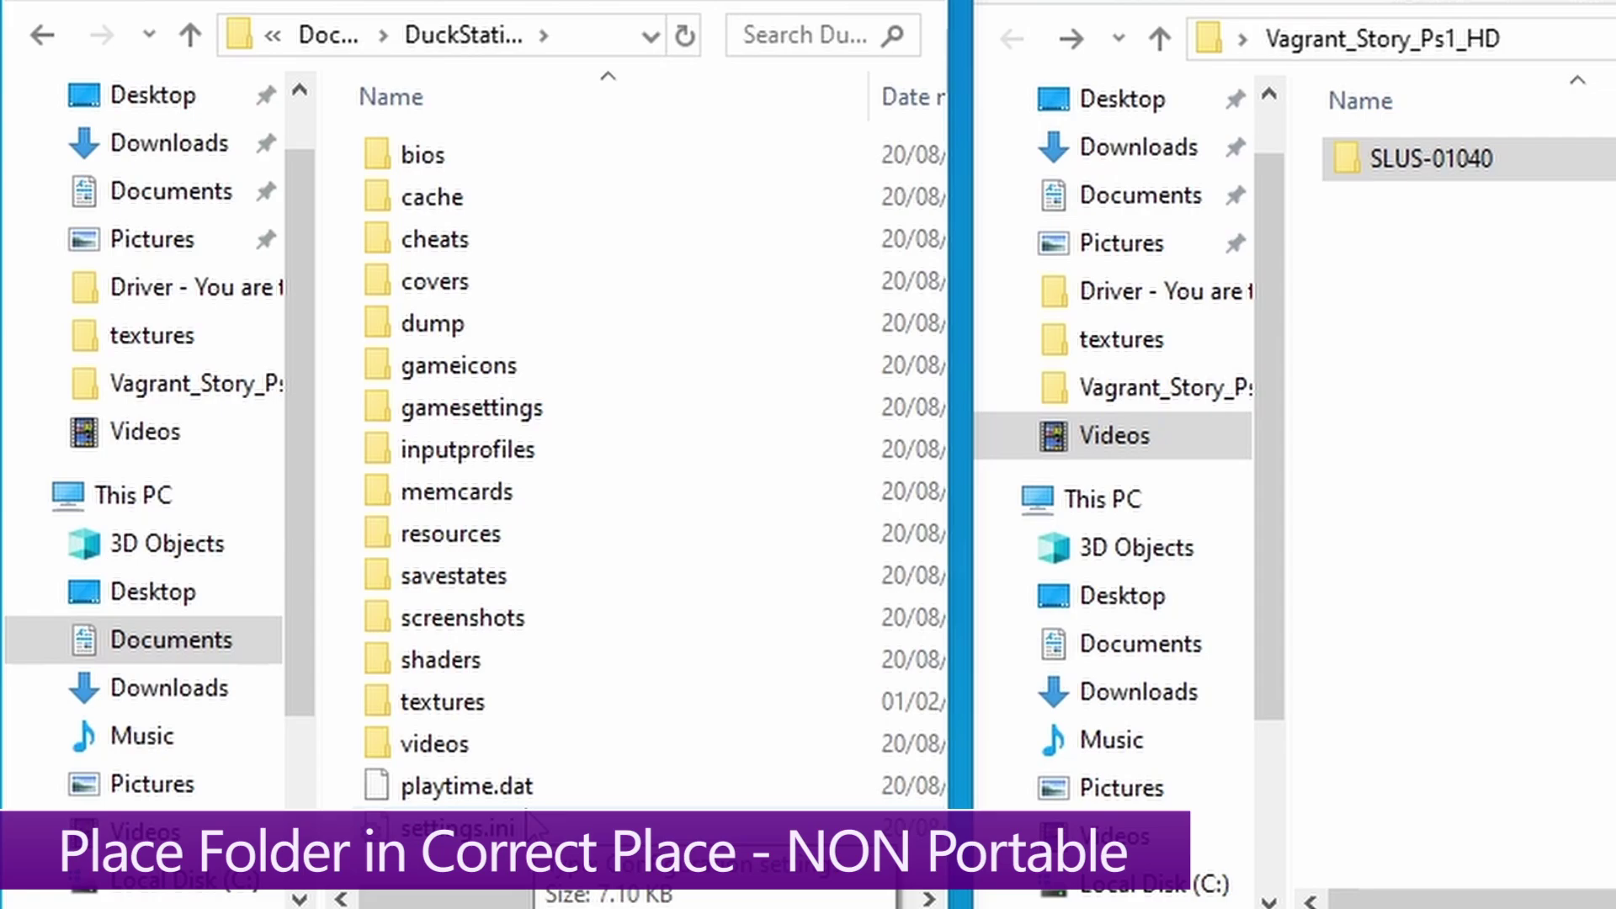
drag(1455, 162, 468, 698)
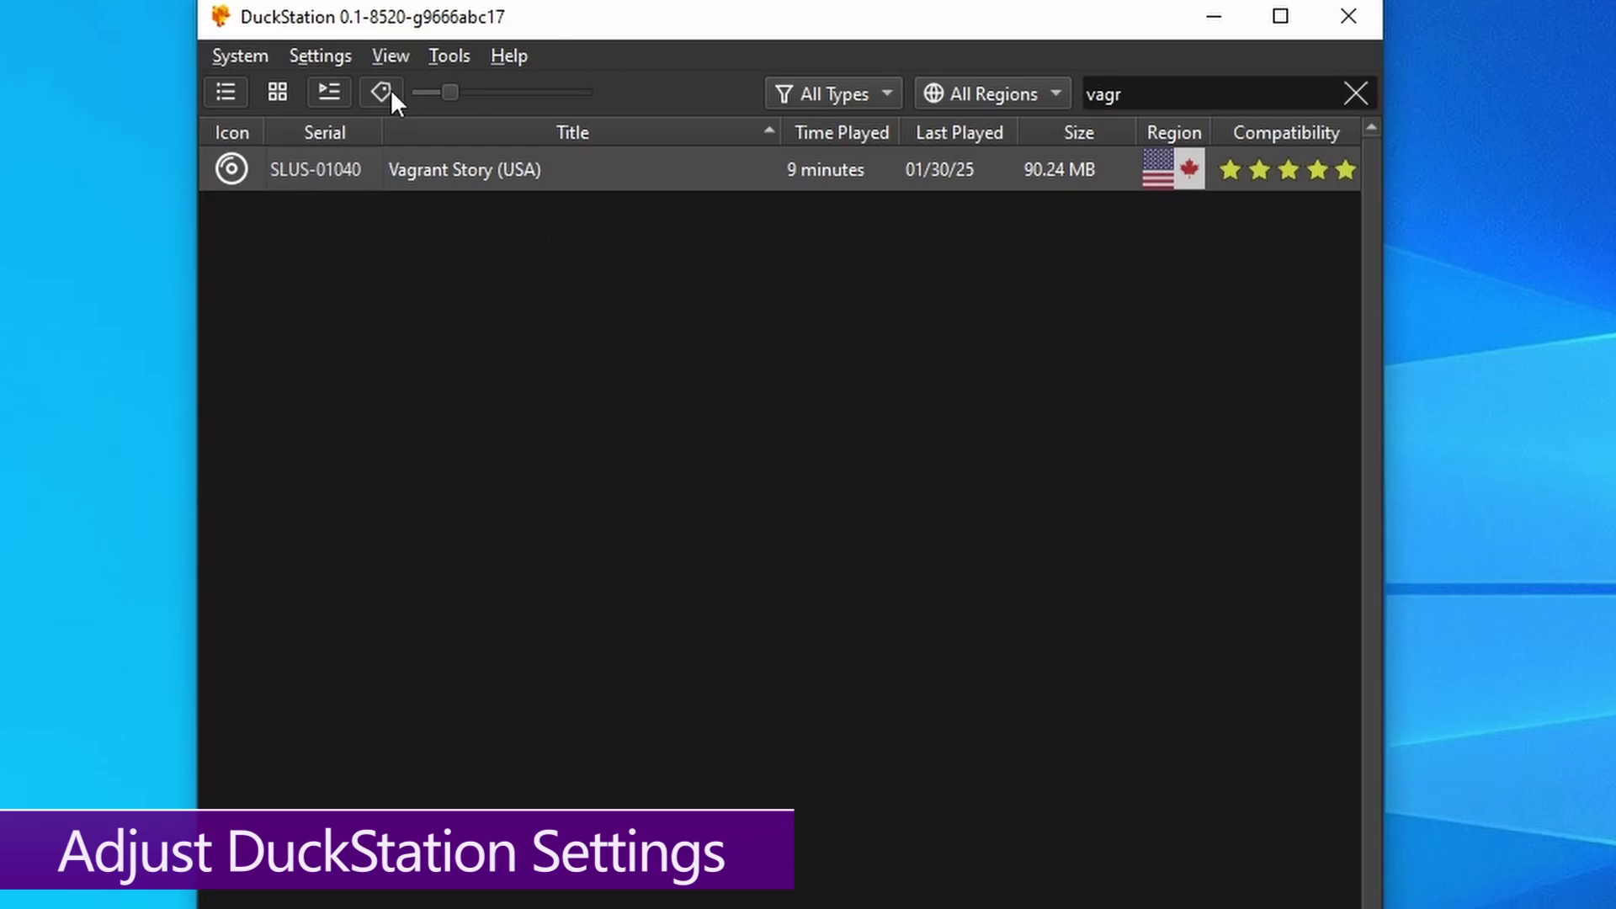
Step: In DuckStation's graphics settings for texture replacement, turn on Enable Texture Cache, Enable Texture Replacement and Preload Texture Replacements
click(326, 55)
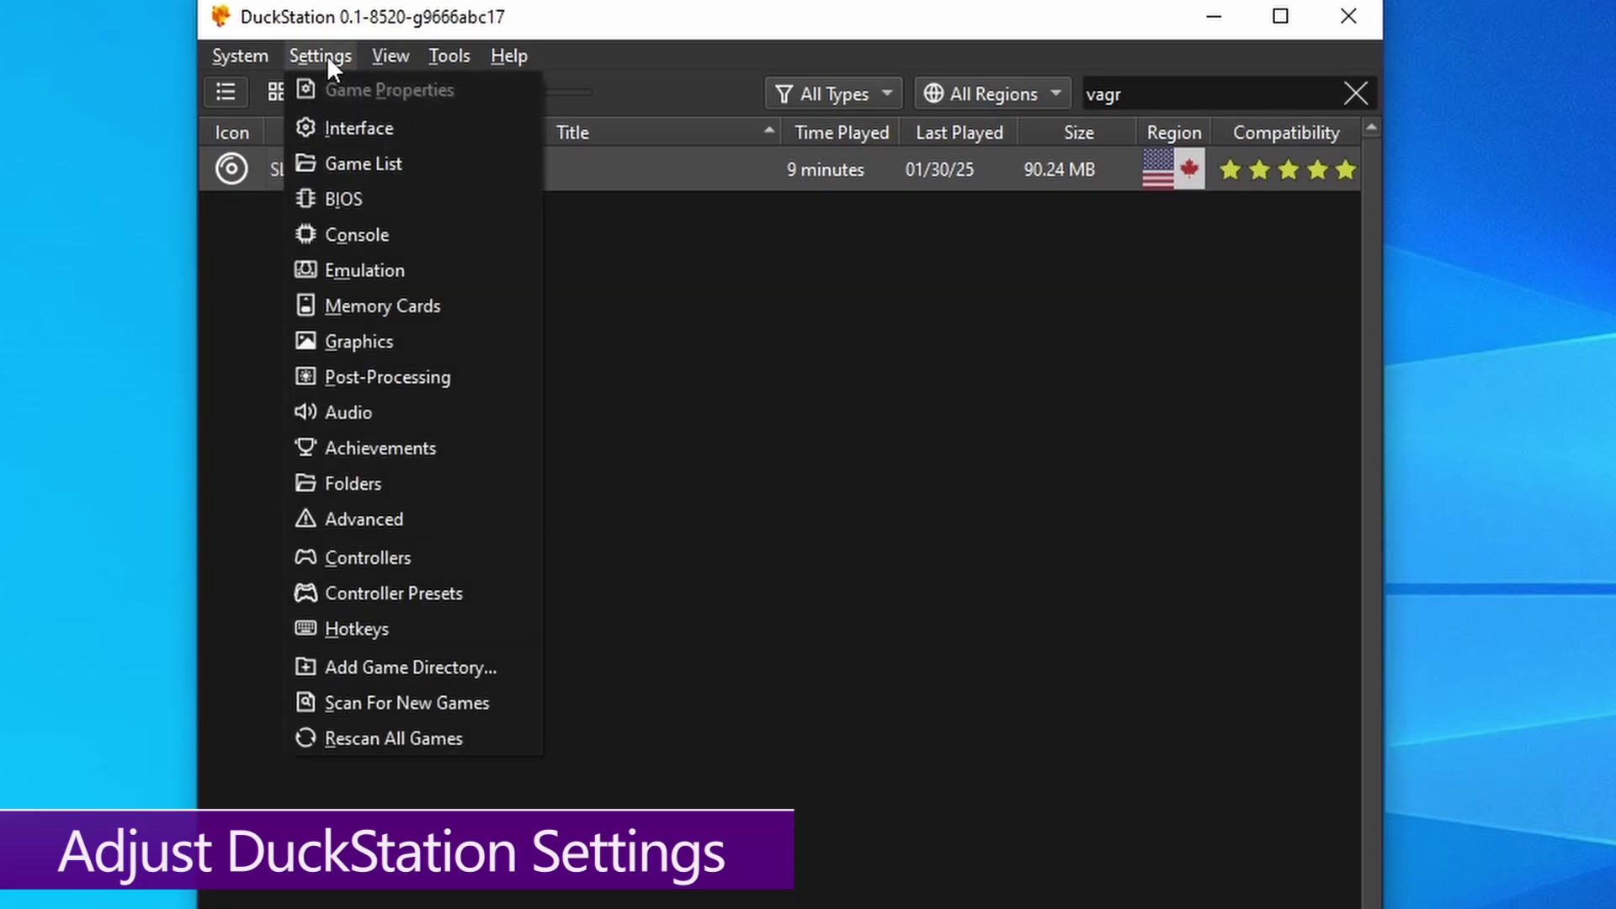
click(371, 345)
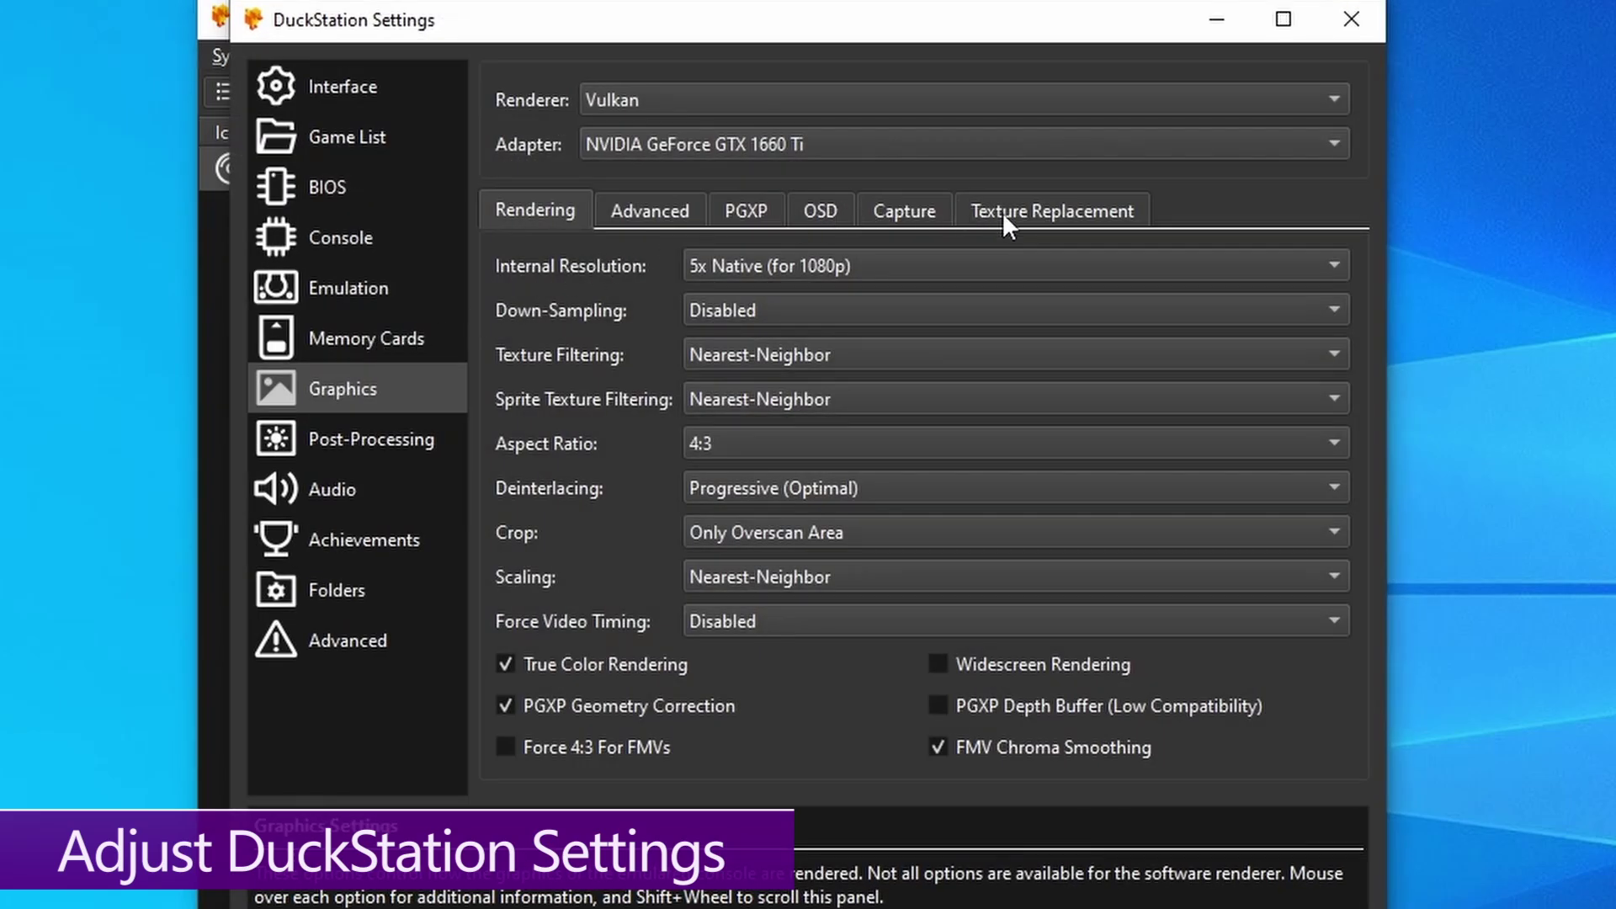
click(1049, 211)
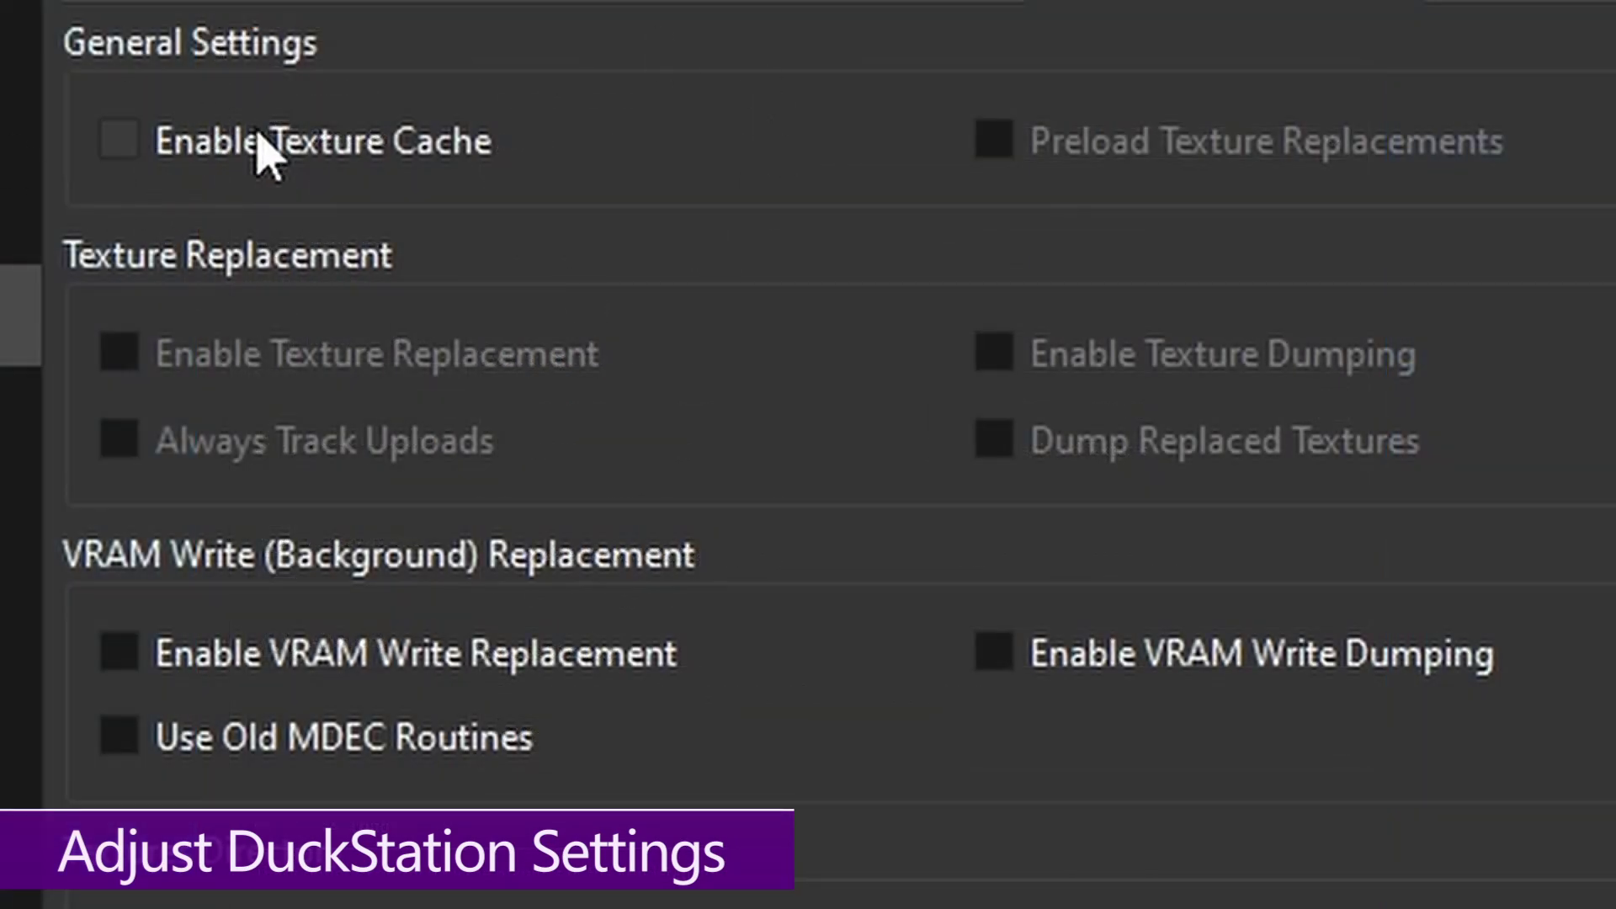
click(267, 151)
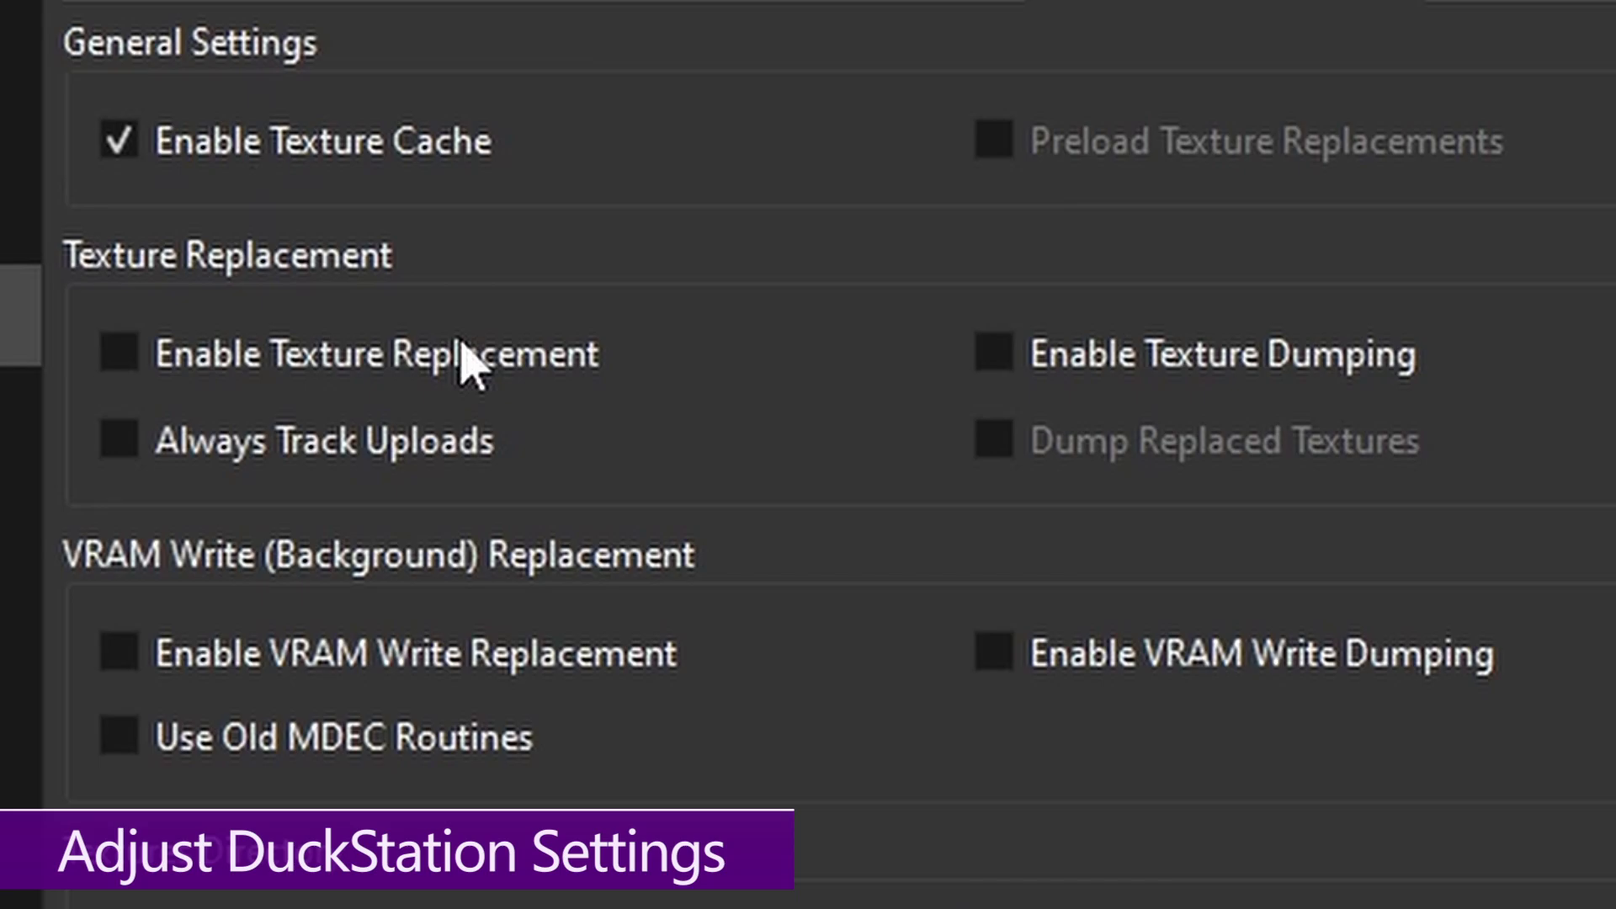
click(292, 358)
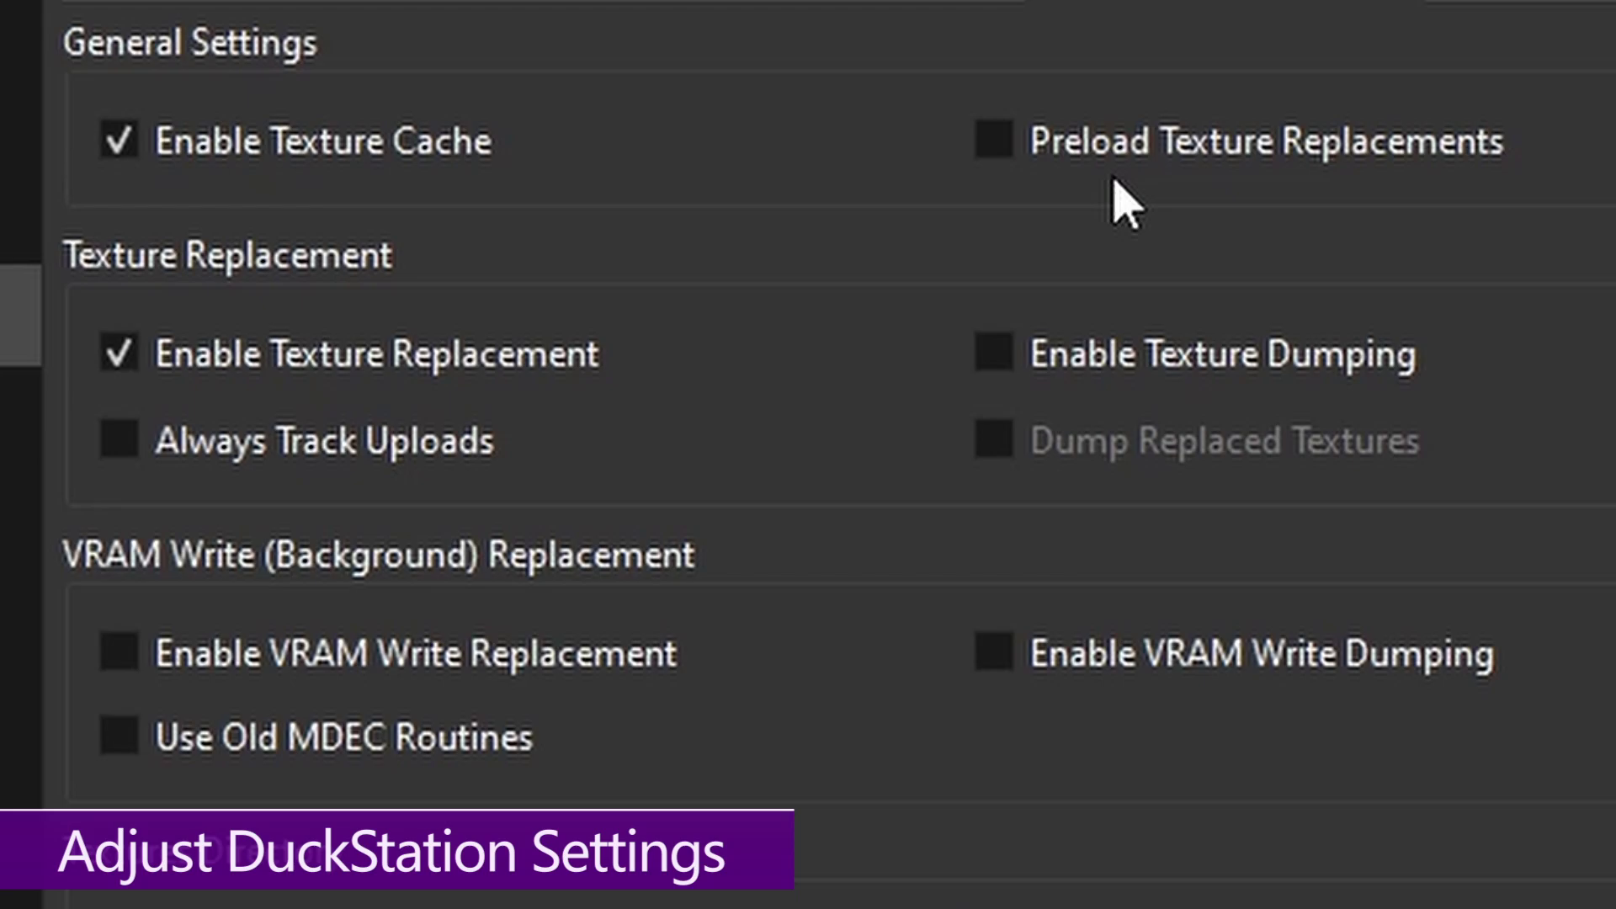
click(1068, 152)
Step: Turn on Enable VRAM Write Replacement, and try Use Old MDEC Routines before switching it off again
click(339, 682)
click(325, 739)
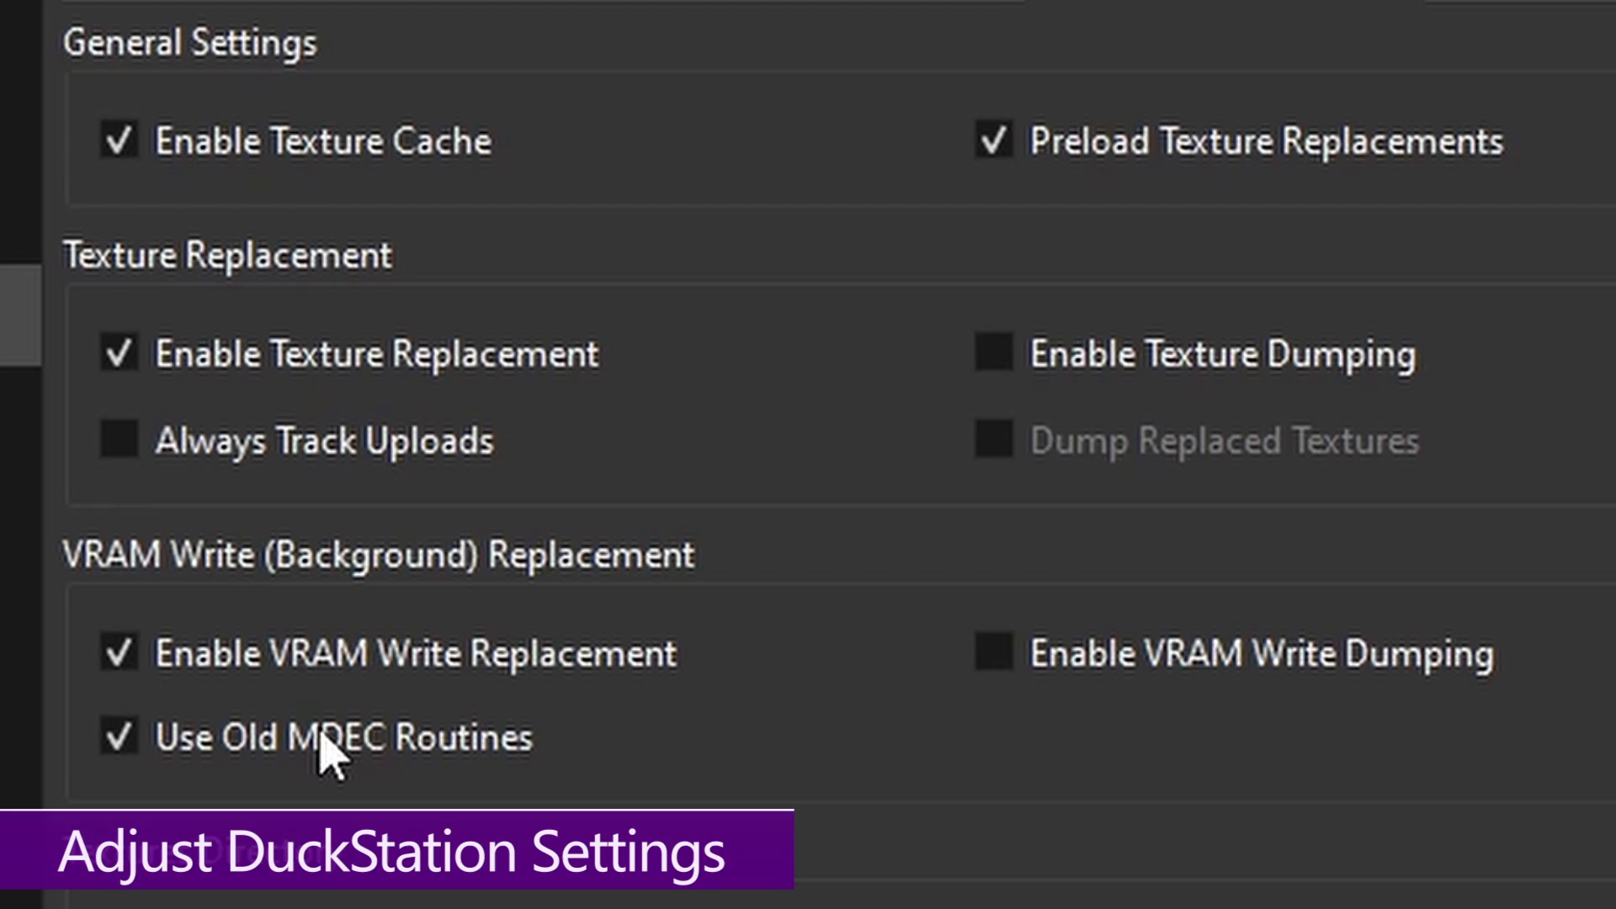
click(333, 729)
click(341, 667)
click(340, 654)
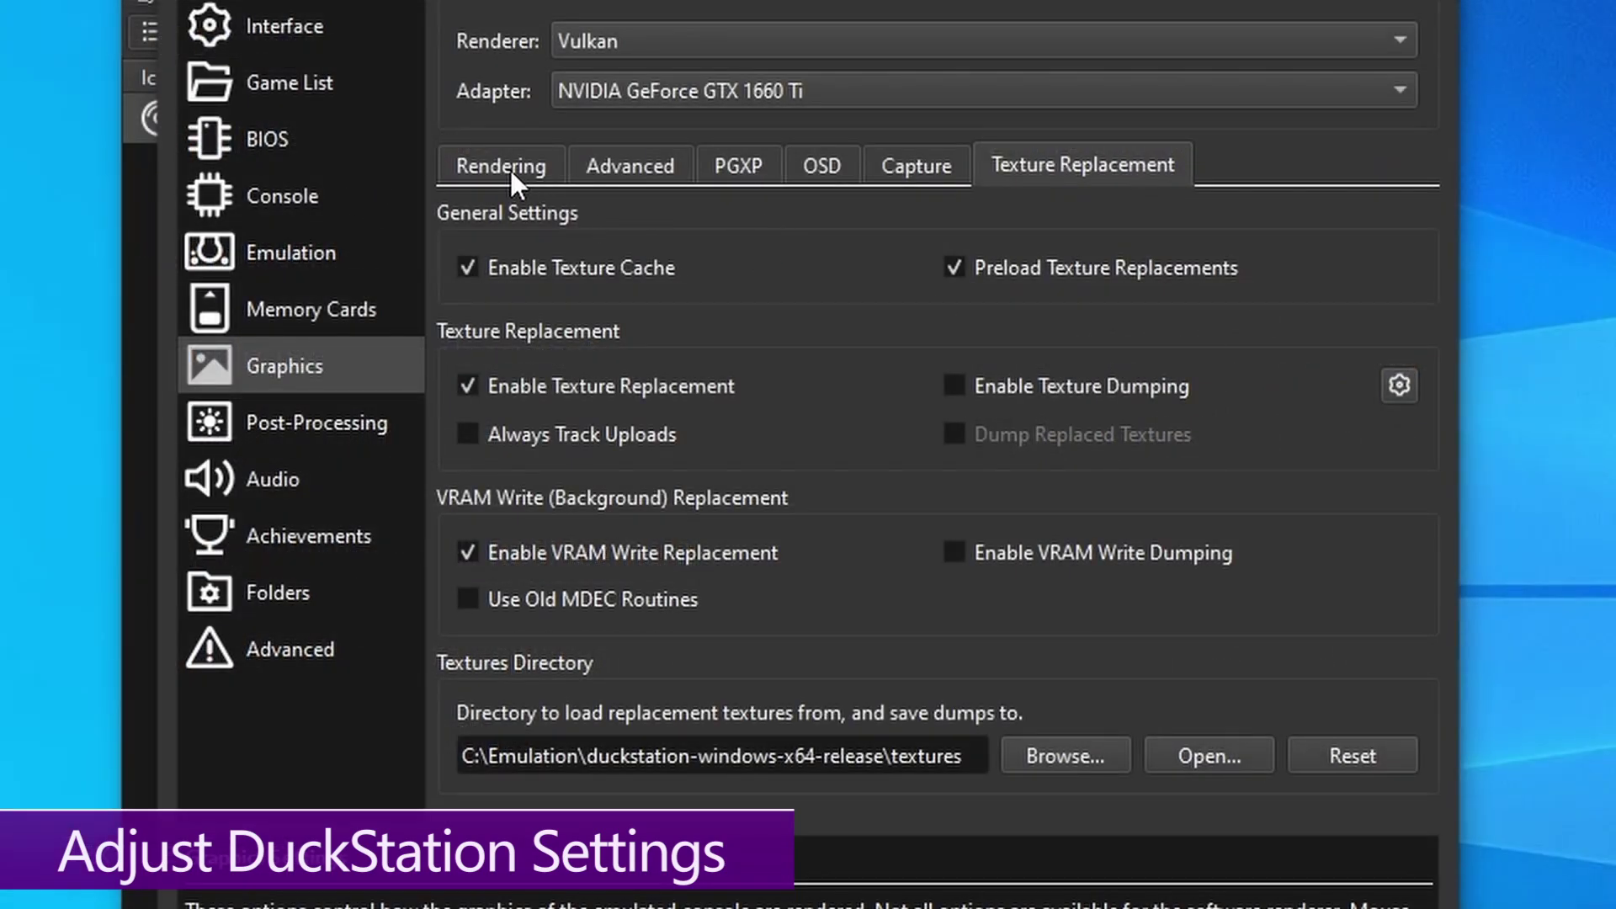
Step: Check the graphics rendering options, and close the settings to start Vagrant Story (USA) from the game list
click(508, 168)
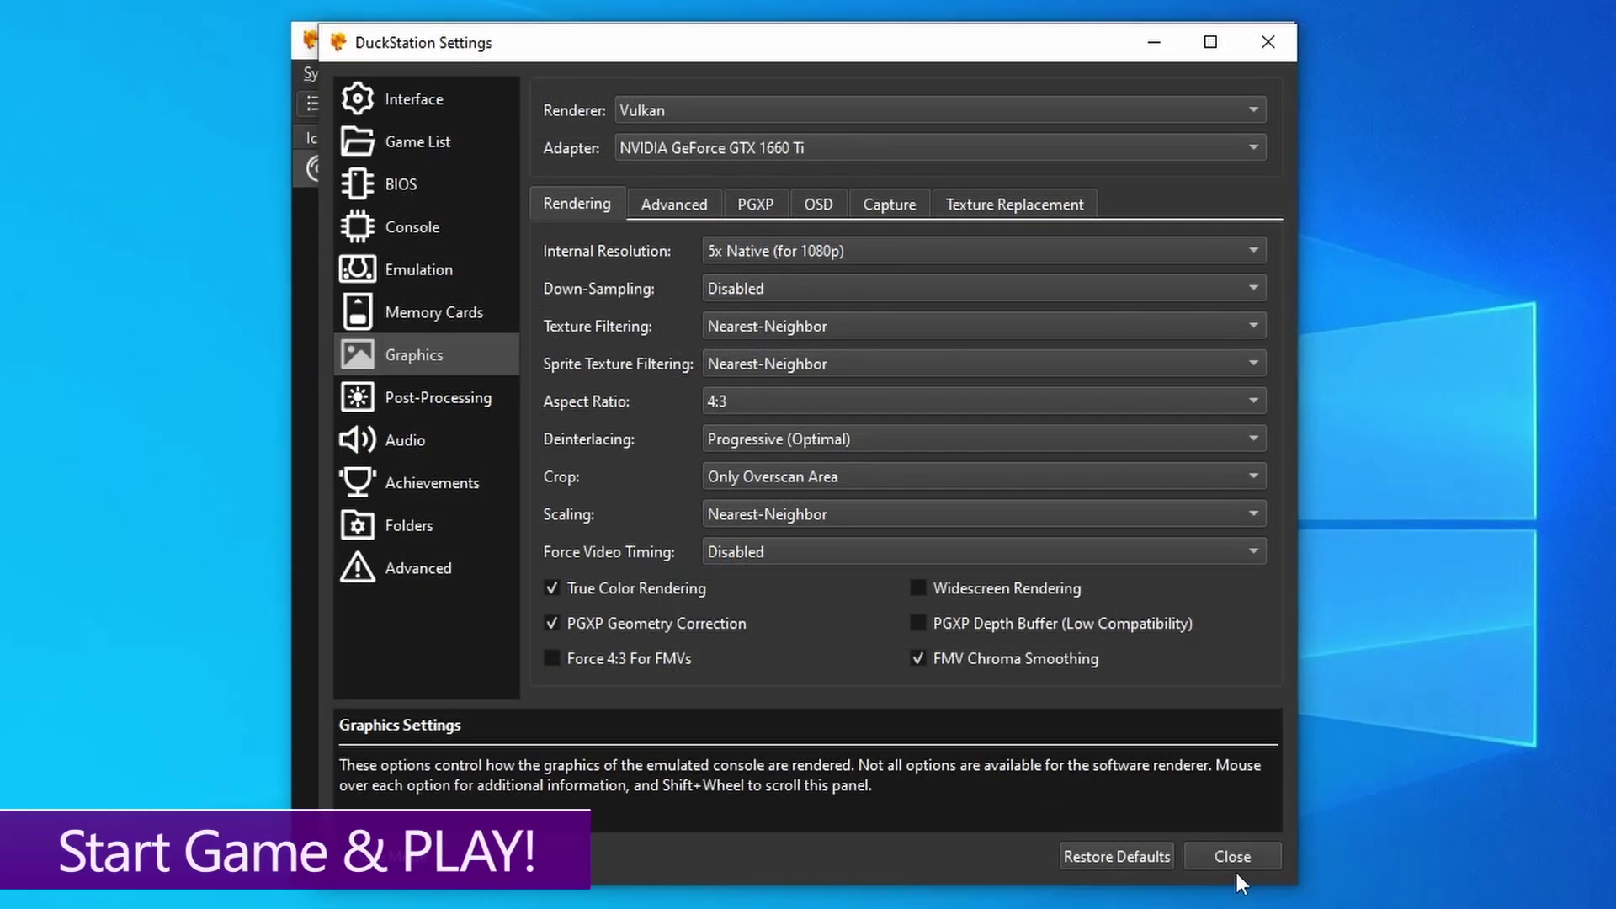
click(1233, 856)
double_click(567, 169)
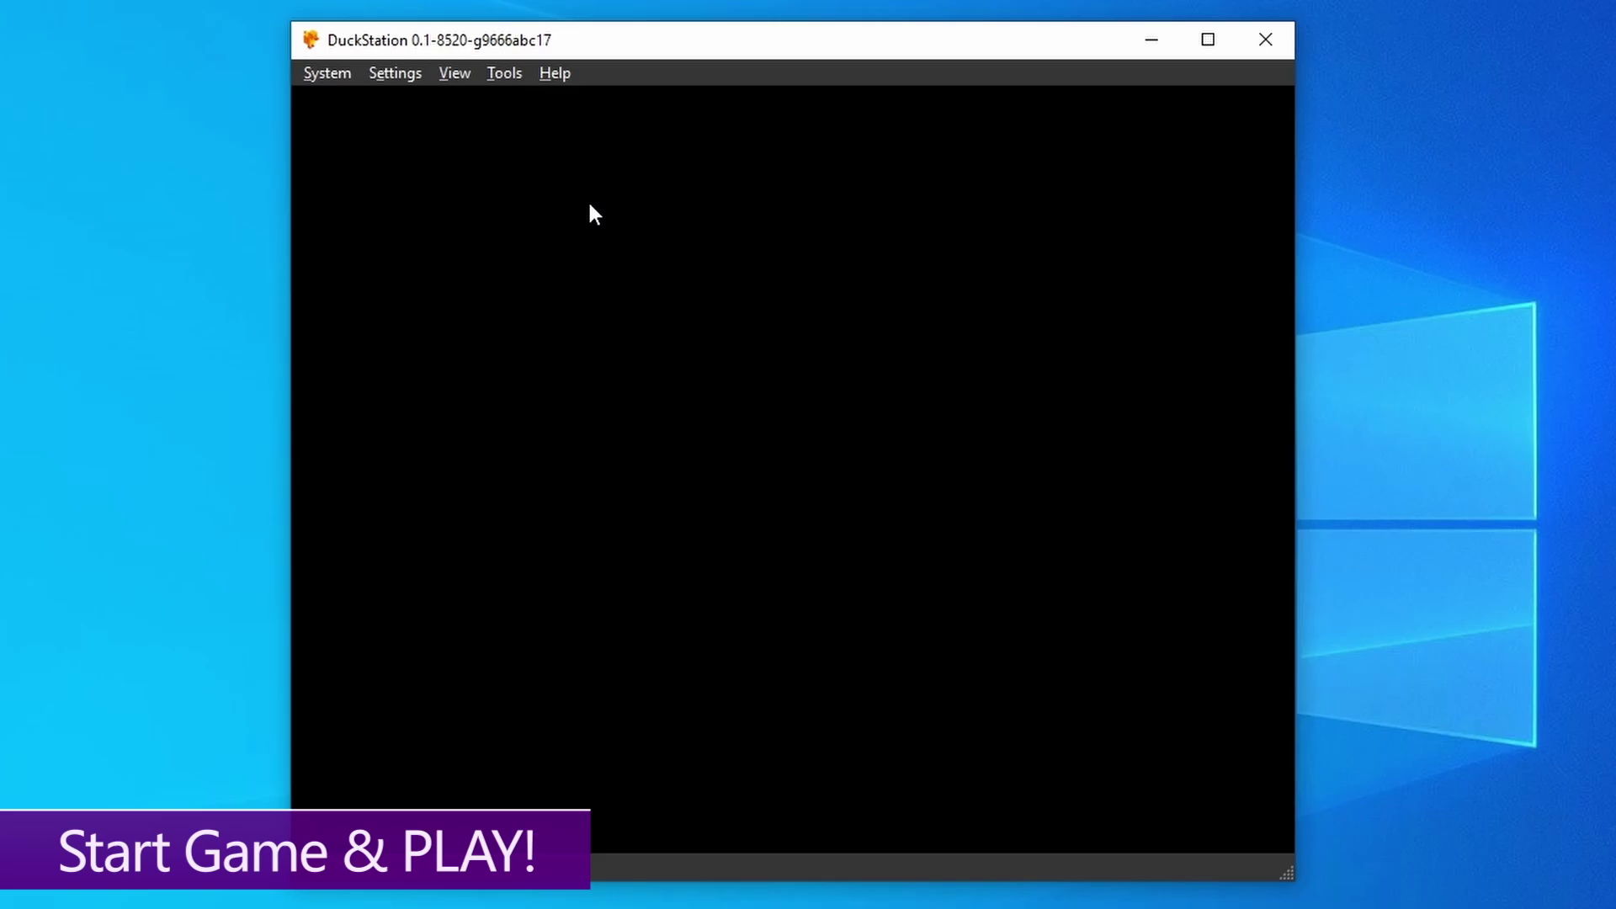